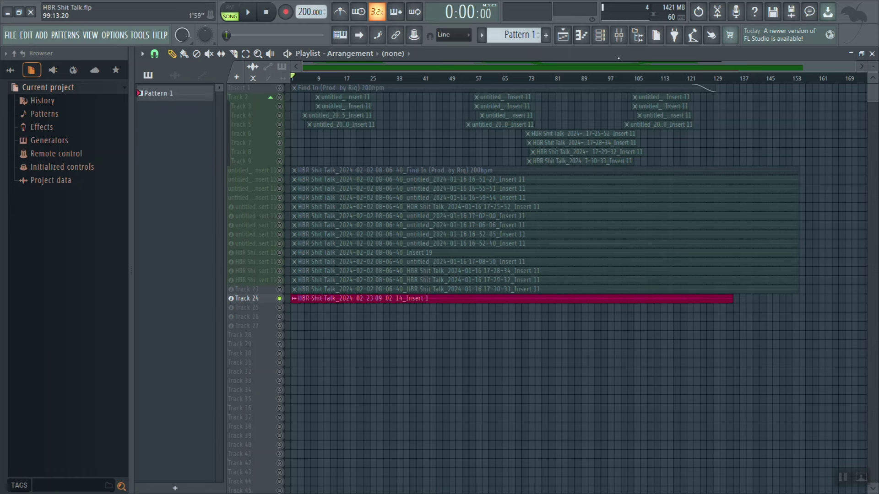
- Open the Mixer briefly, then return to the Playlist song arrangement
{"action": "left_click", "coordinate": [619, 38]}
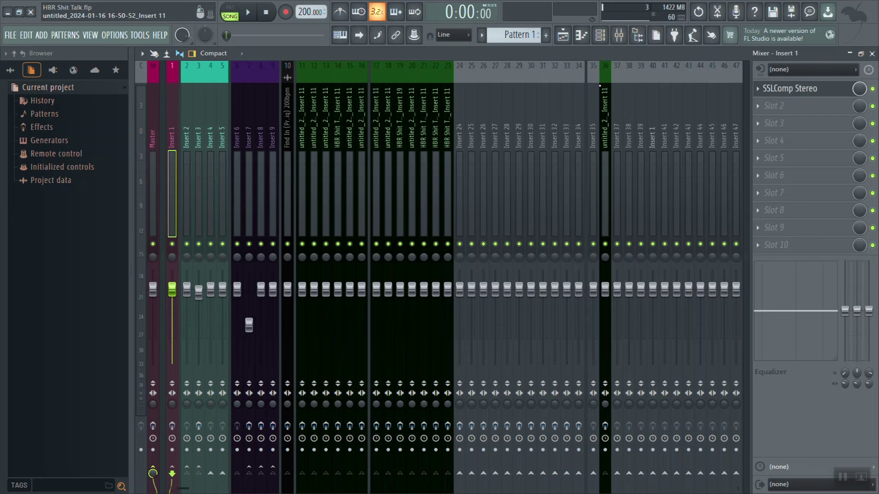
{"action": "left_click", "coordinate": [564, 38]}
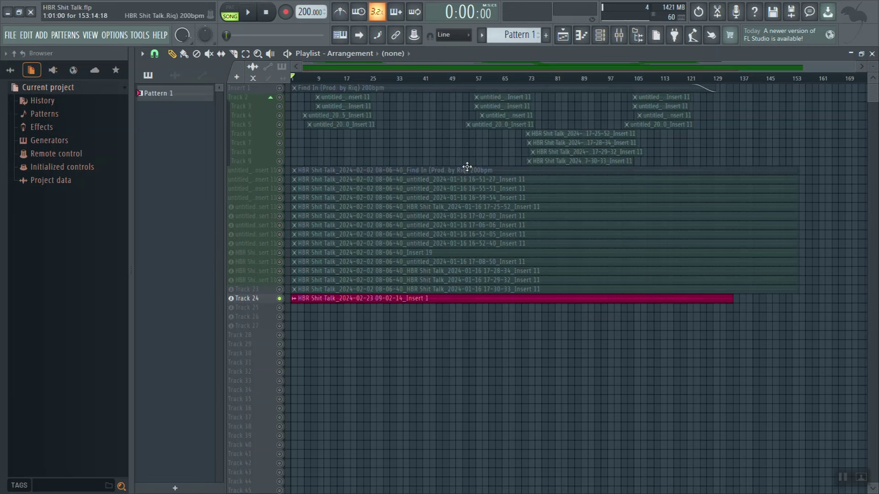
{"action": "left_click", "coordinate": [638, 39]}
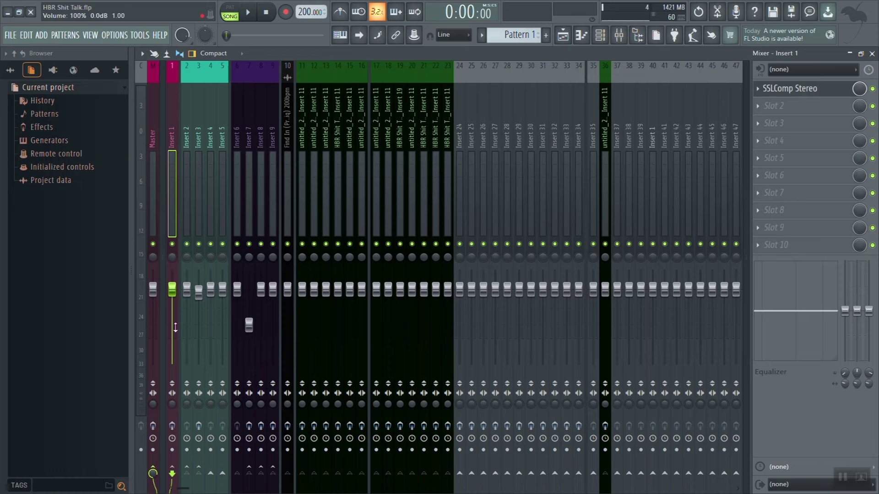
{"action": "left_click", "coordinate": [564, 36]}
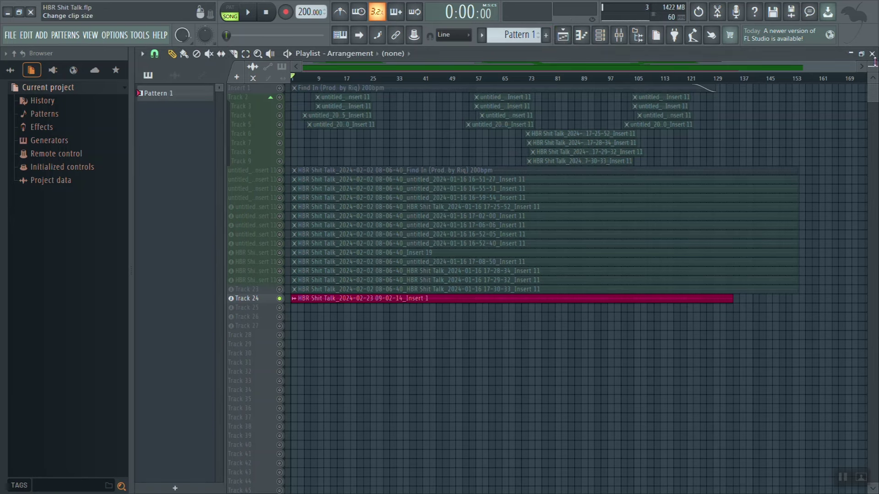
{"action": "scroll", "coordinate": [788, 223], "scroll_direction": "up", "scroll_amount": 5, "text": "alt"}
{"action": "scroll", "coordinate": [835, 93], "scroll_direction": "down", "scroll_amount": 3, "text": "alt"}
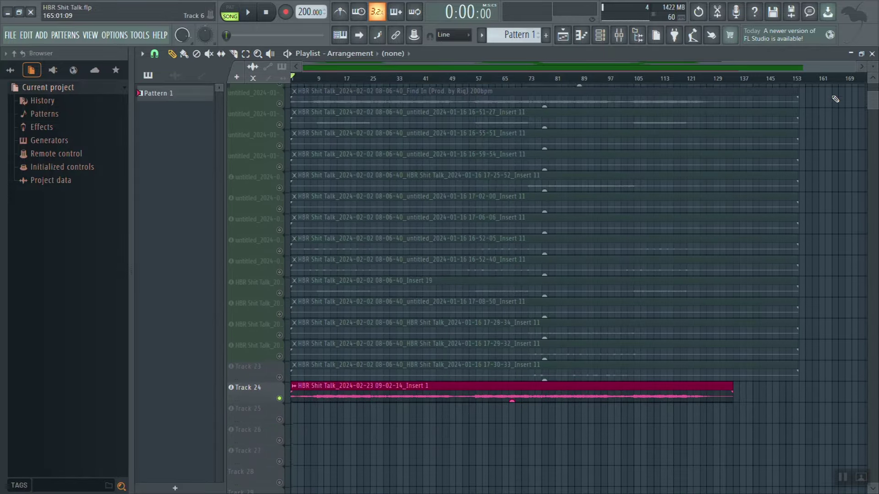
{"action": "left_click", "coordinate": [618, 35]}
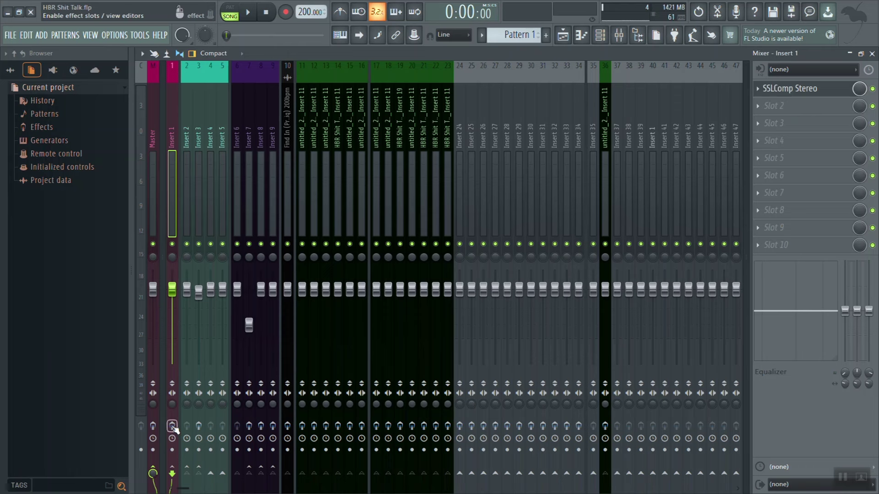
- Bring up the SSLComp Stereo window from Insert 1 over the reopened Mixer and start playback
{"action": "left_click", "coordinate": [851, 94]}
{"action": "left_click", "coordinate": [872, 53]}
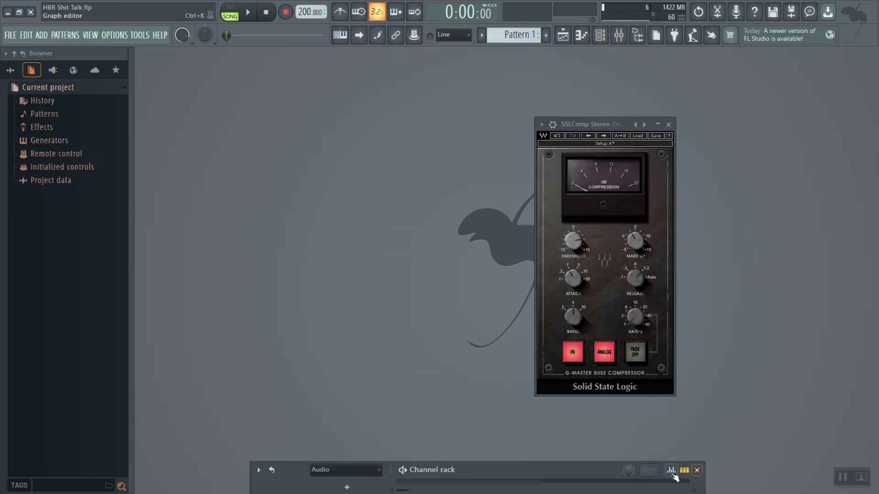
{"action": "left_click", "coordinate": [697, 470]}
{"action": "left_click", "coordinate": [619, 35]}
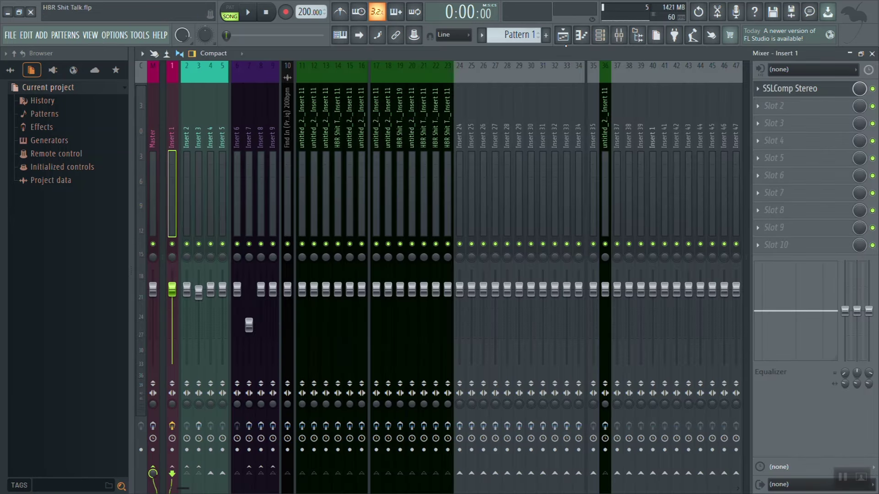
{"action": "left_click", "coordinate": [824, 94]}
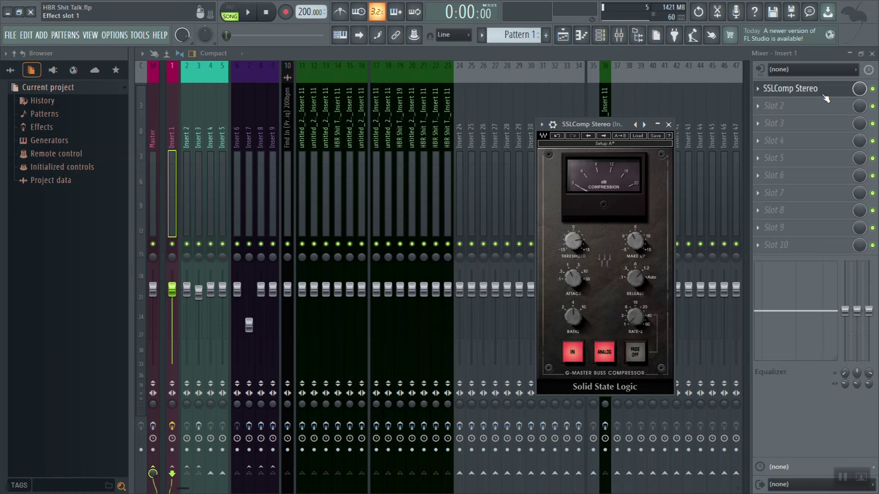
{"action": "key", "text": "space"}
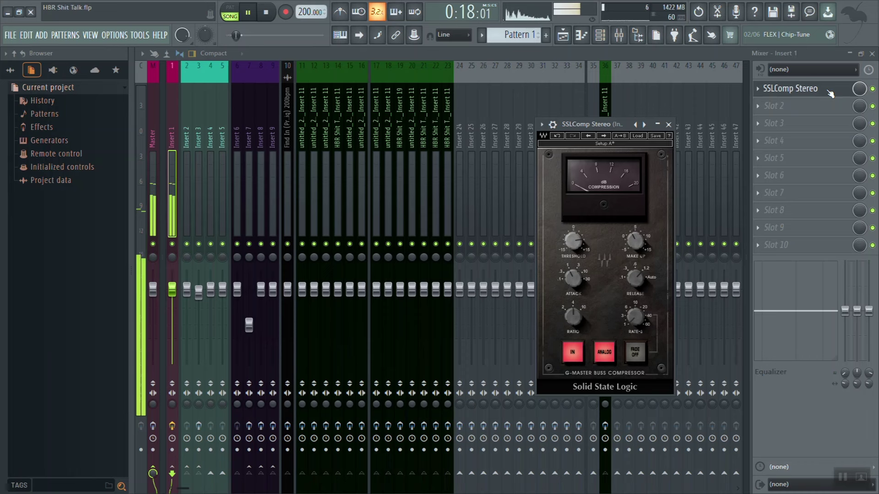
{"action": "key", "text": "space"}
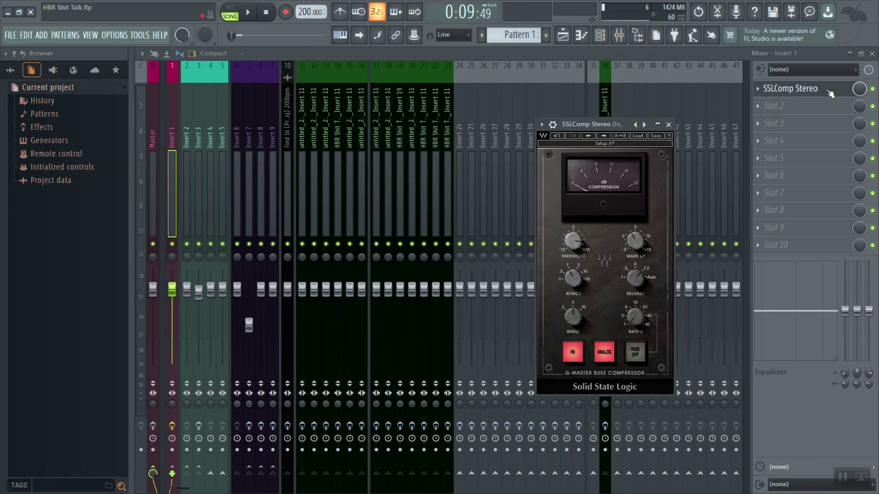
{"action": "key", "text": "space"}
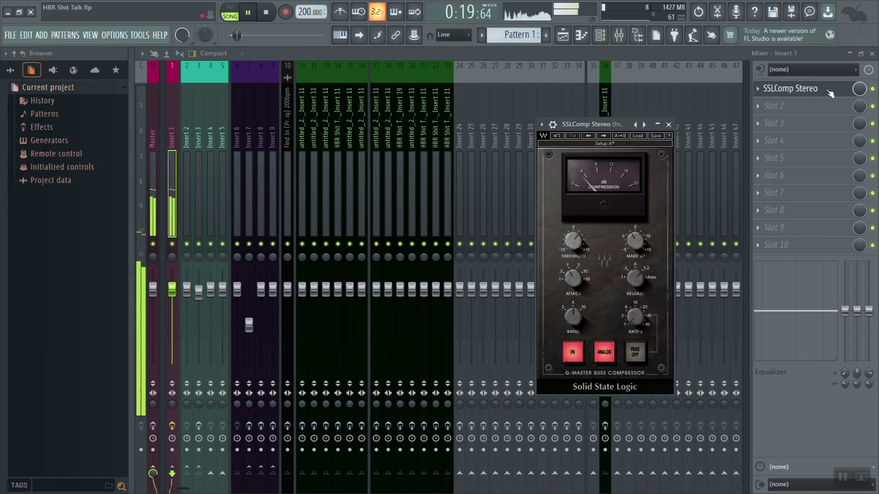
{"action": "key", "text": "space"}
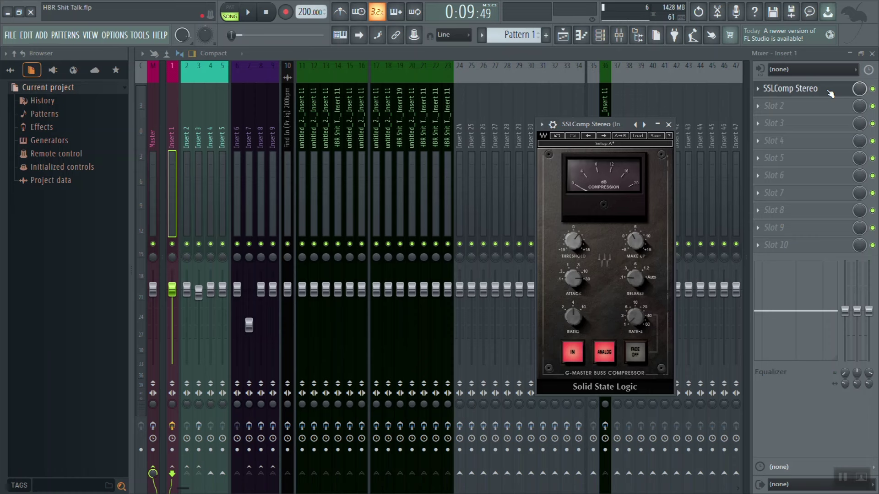
{"action": "key", "text": "space"}
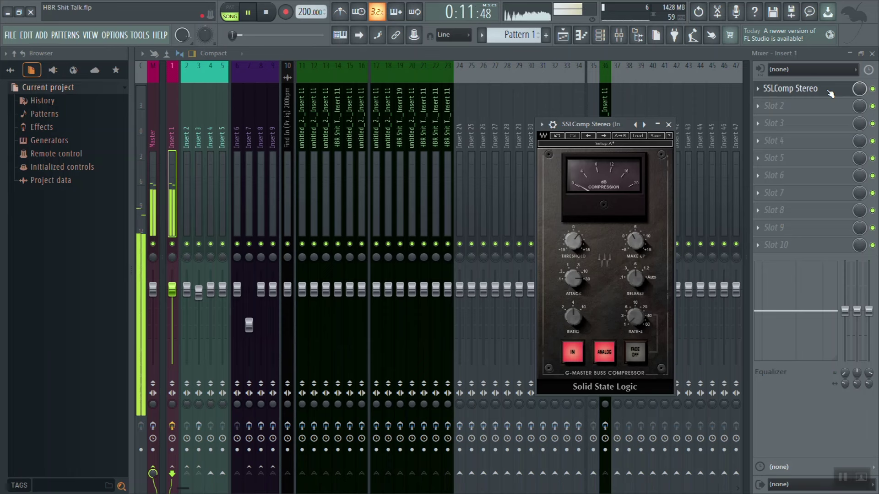
- Stop the song, play it through again, then stop at about 0:09
{"action": "key", "text": "space"}
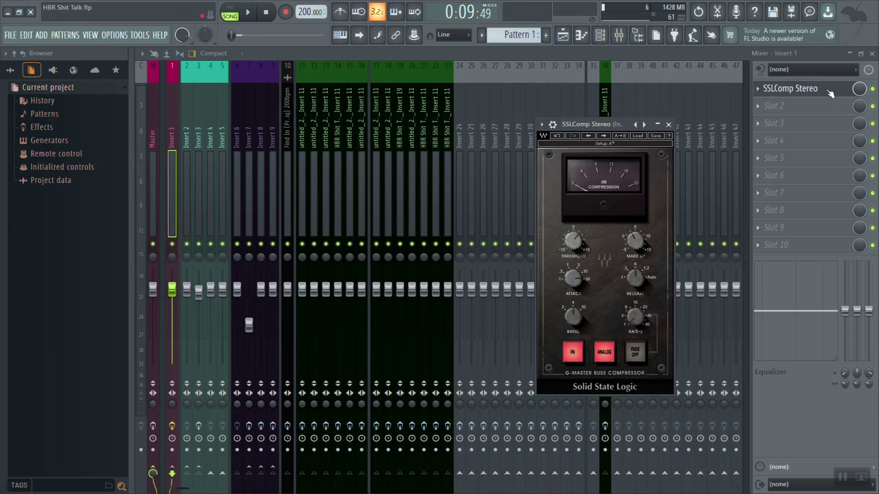
{"action": "key", "text": "space"}
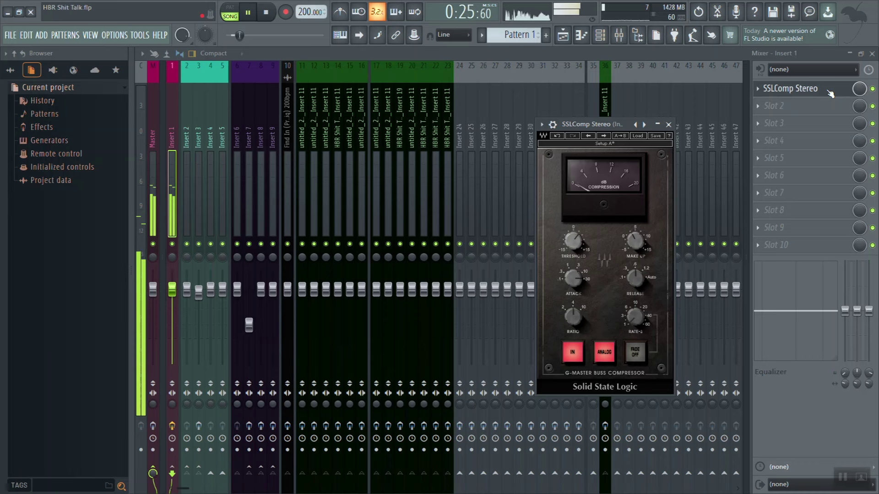
{"action": "key", "text": "space"}
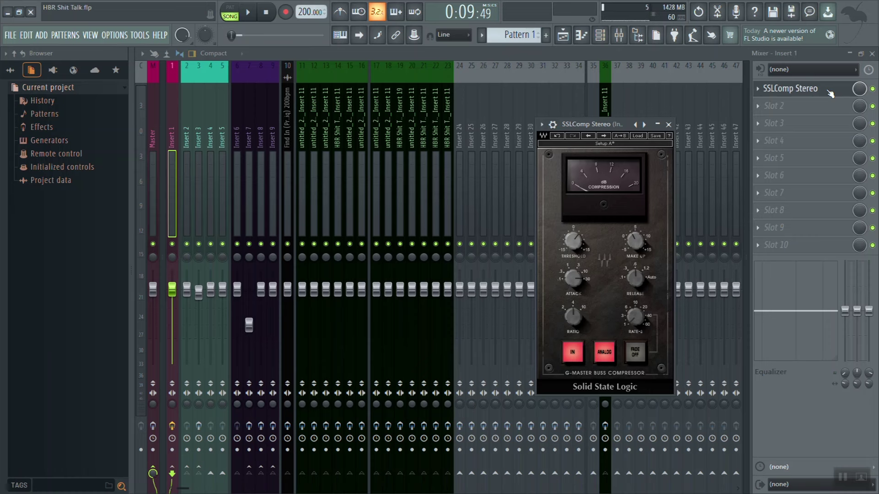
- Play again, jump back to the start position, and stop at 0:09:49
{"action": "key", "text": "space"}
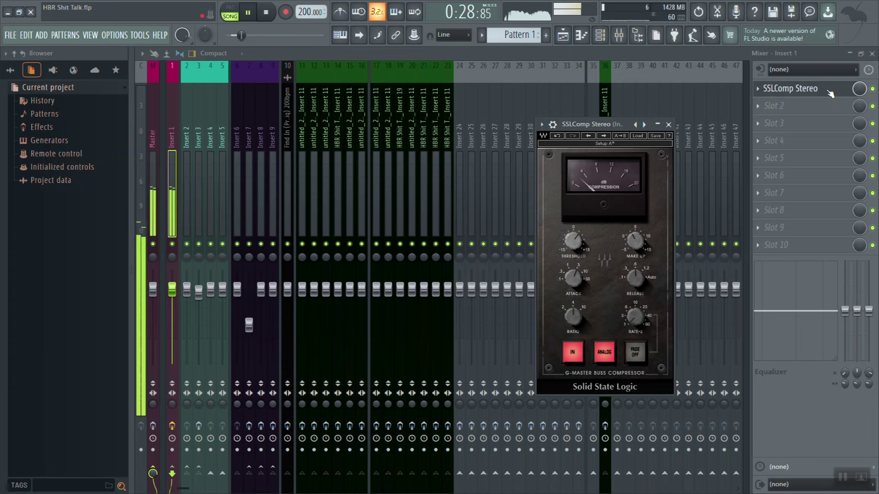
{"action": "key", "text": "space"}
{"action": "key", "text": "space"}
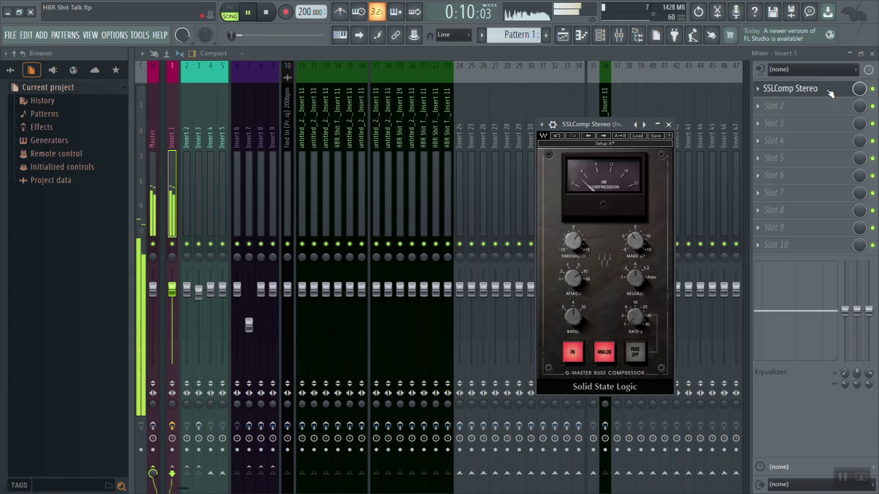
{"action": "key", "text": "space"}
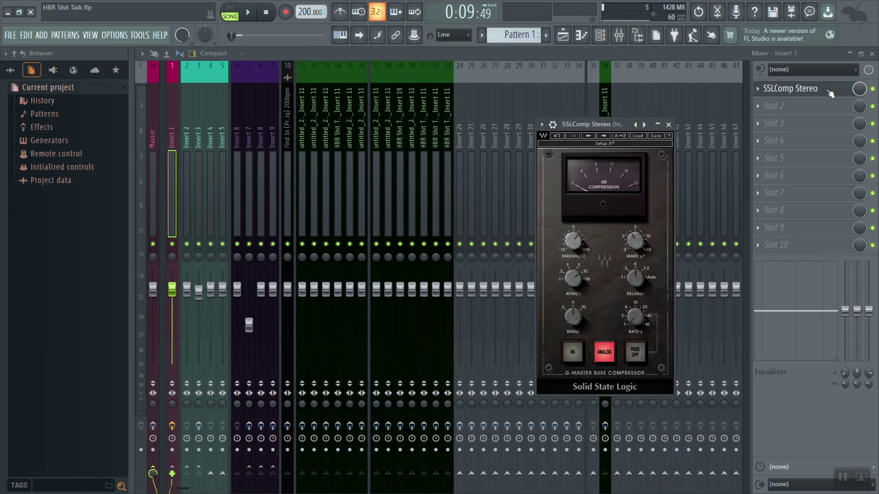
- Play a short pass through the engaged SSL compressor, then stop playback
{"action": "key", "text": "space"}
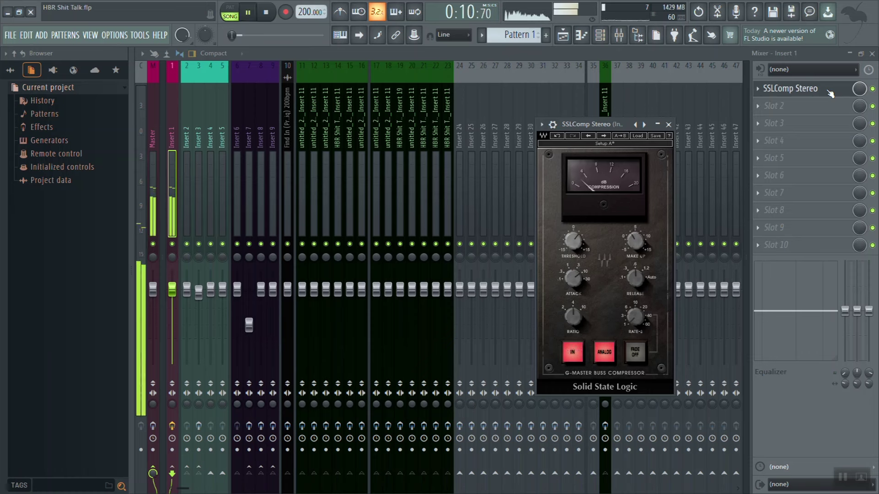
{"action": "key", "text": "space"}
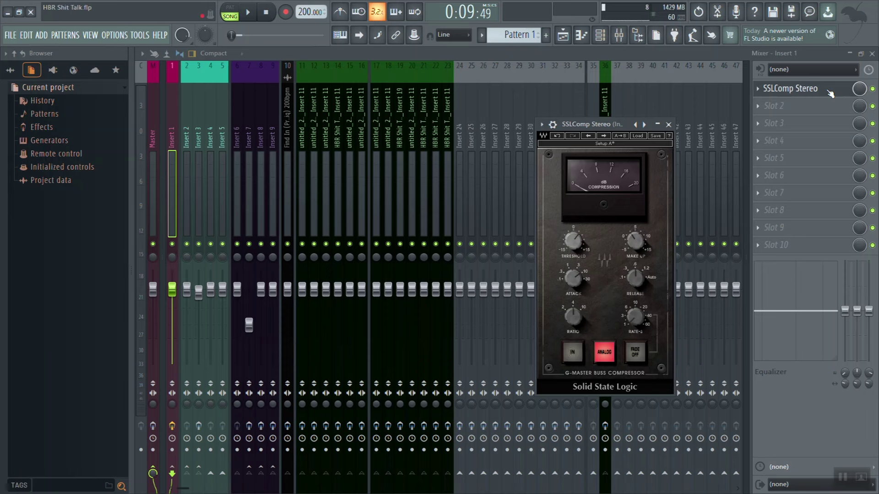
{"action": "key", "text": "space"}
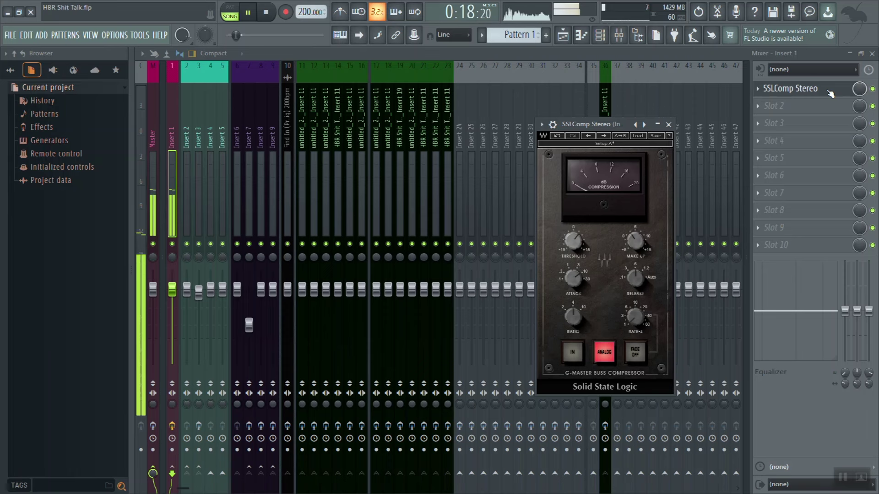
{"action": "key", "text": "space"}
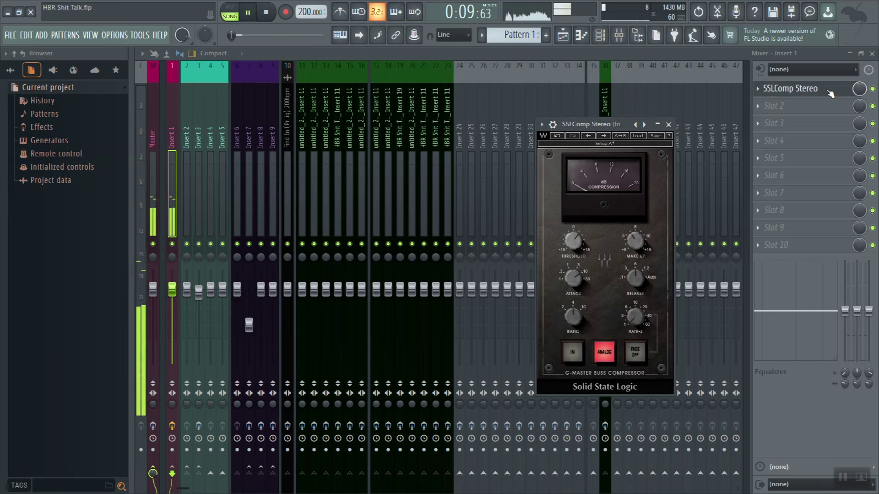
{"action": "key", "text": "space"}
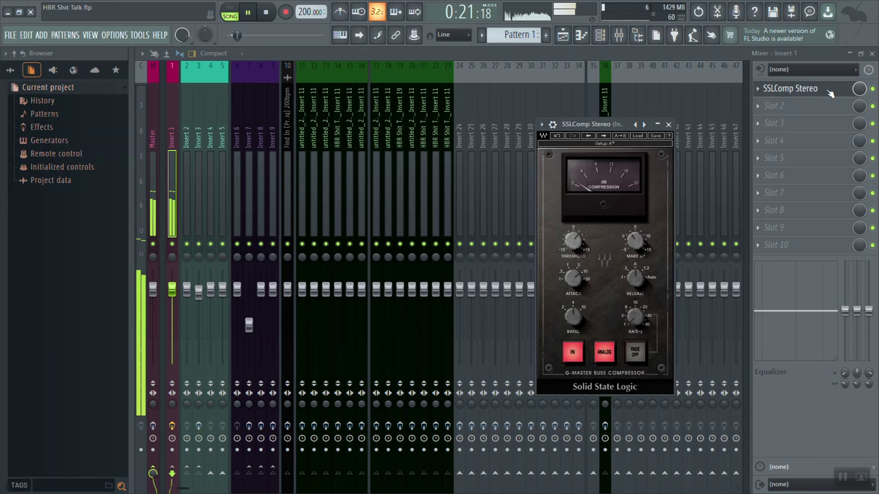
{"action": "key", "text": "space"}
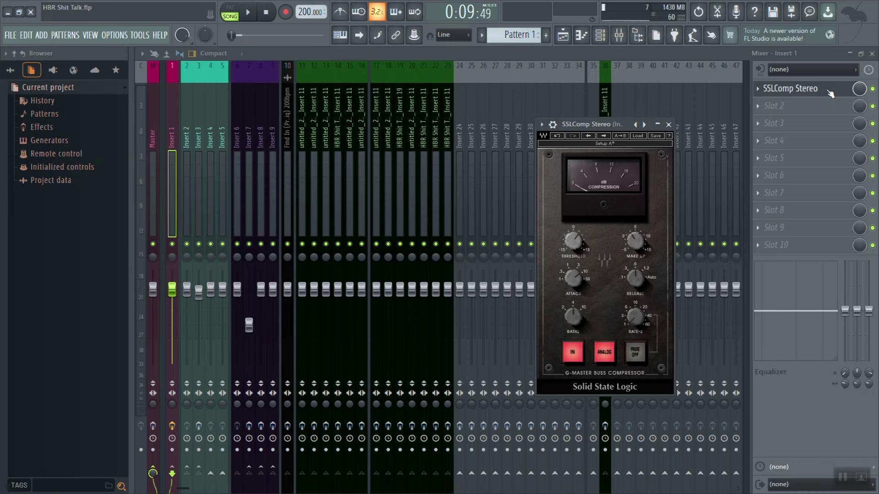
{"action": "left_click", "coordinate": [830, 93]}
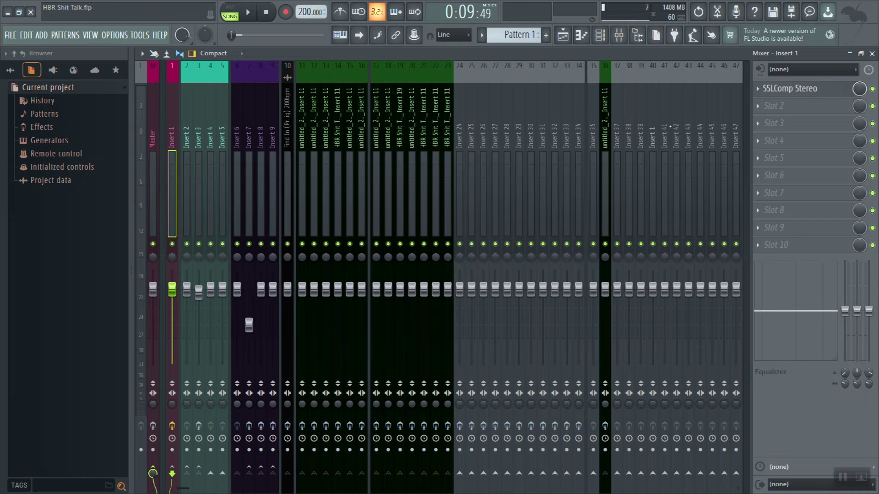
- Load Black Box Analog Design HG-2 into Insert 1's second slot and play a pass through it
{"action": "left_click", "coordinate": [809, 109]}
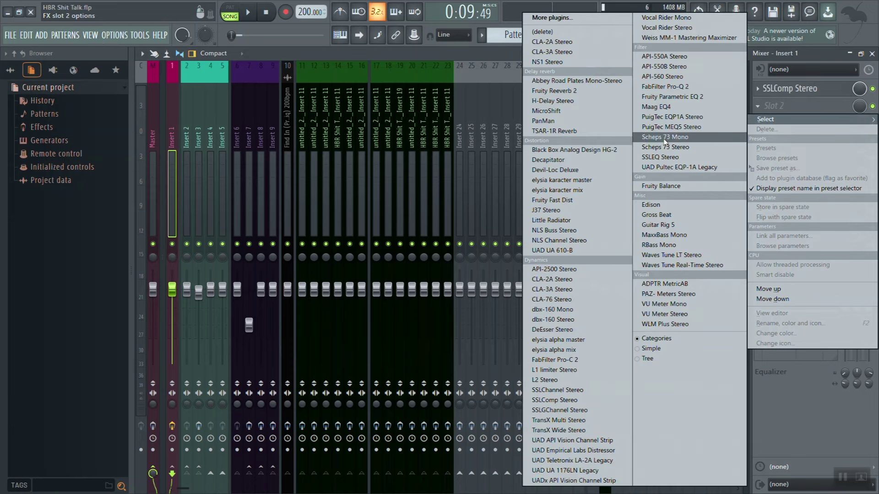
{"action": "left_click", "coordinate": [602, 150]}
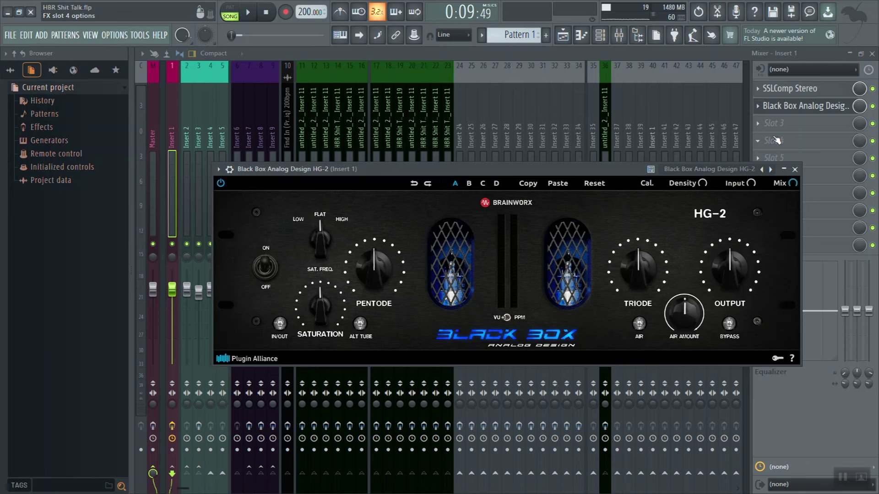
{"action": "key", "text": "space"}
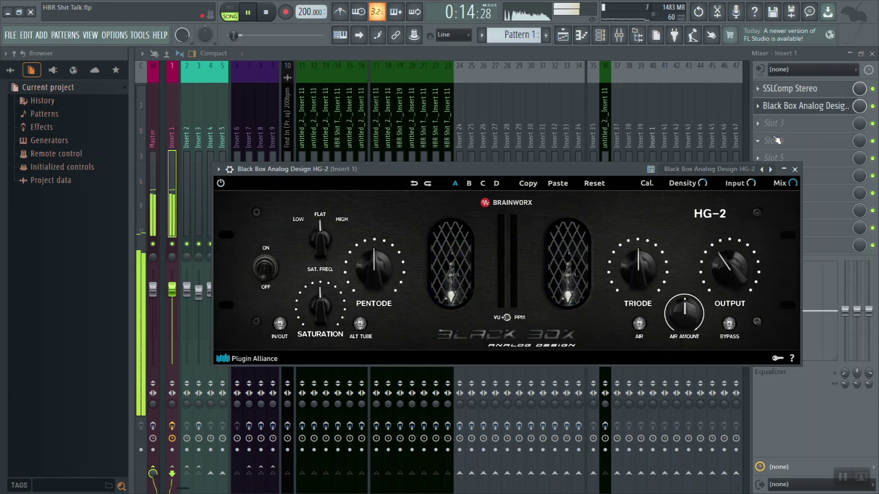
{"action": "key", "text": "space"}
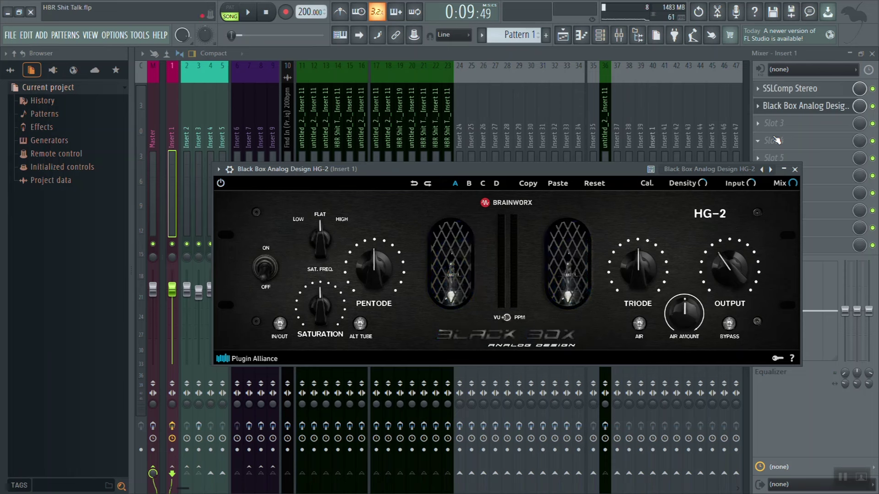
{"action": "key", "text": "space"}
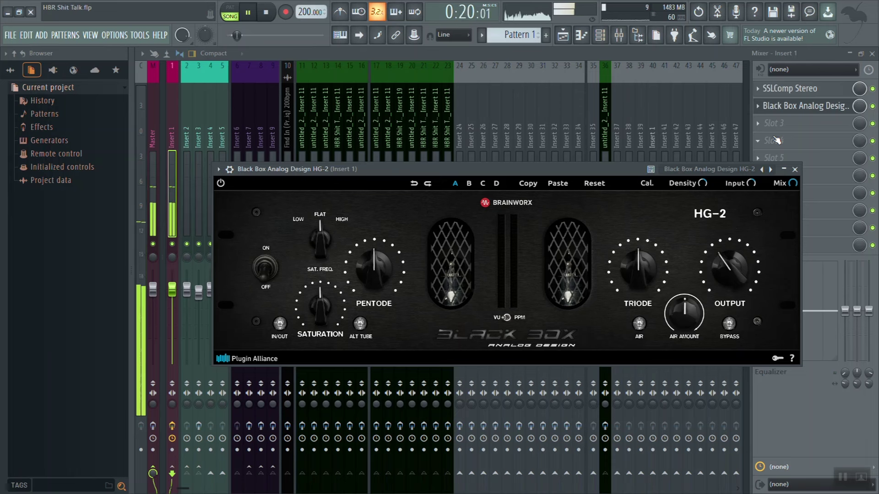
{"action": "key", "text": "space"}
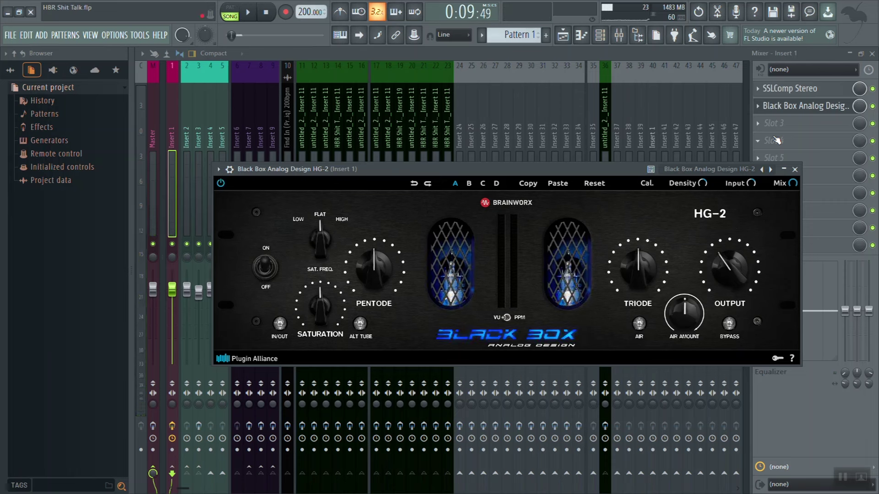
{"action": "key", "text": "space"}
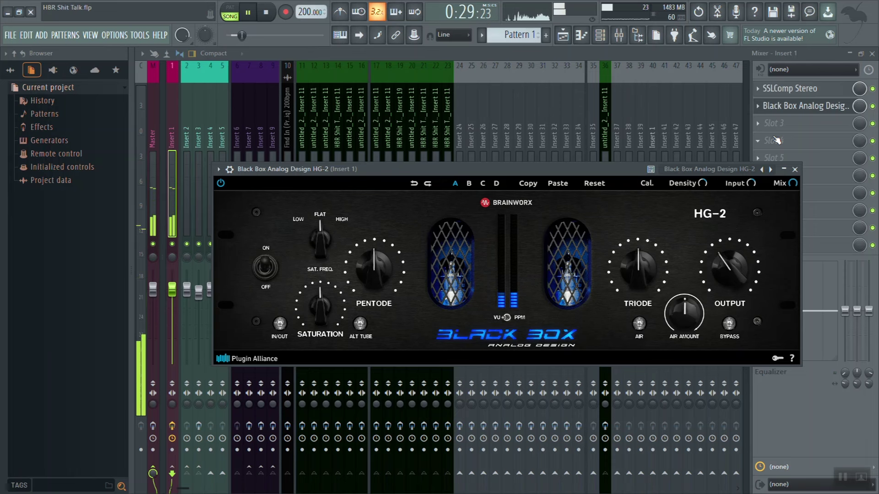
{"action": "key", "text": "space"}
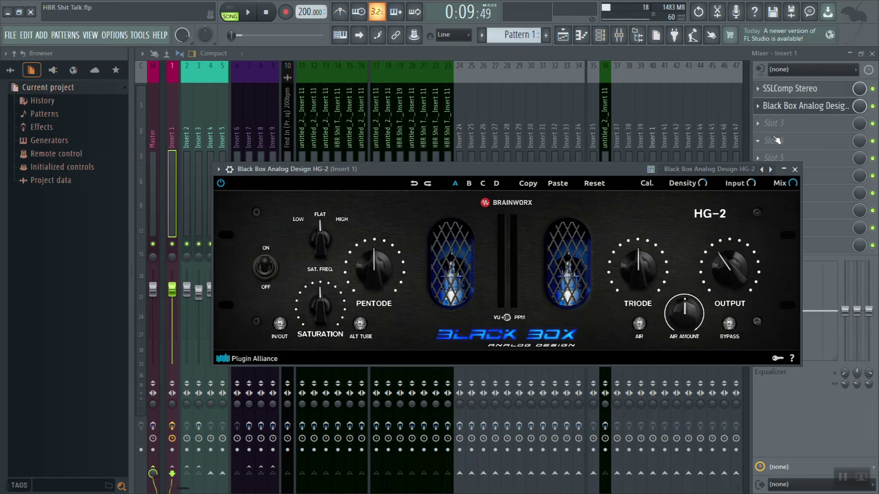
- Close the HG-2 window and load Maag EQ4 into Insert 1's third effect slot
{"action": "left_click", "coordinate": [795, 169]}
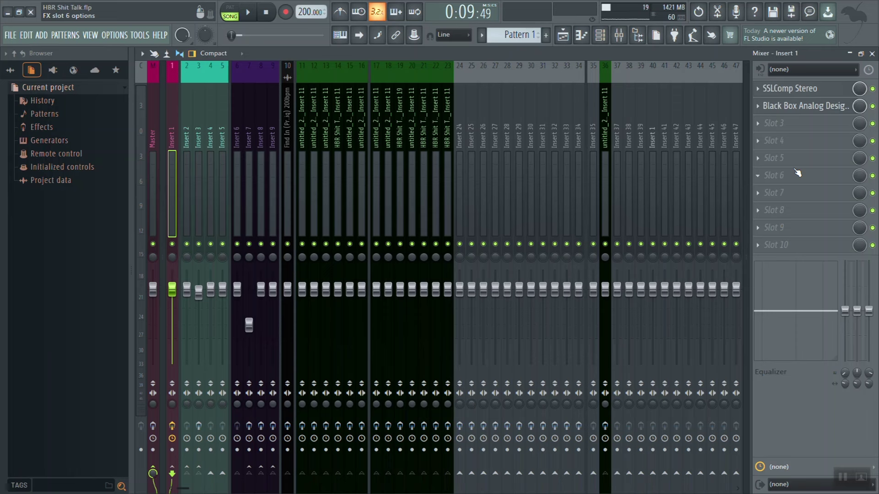
{"action": "left_click", "coordinate": [807, 128]}
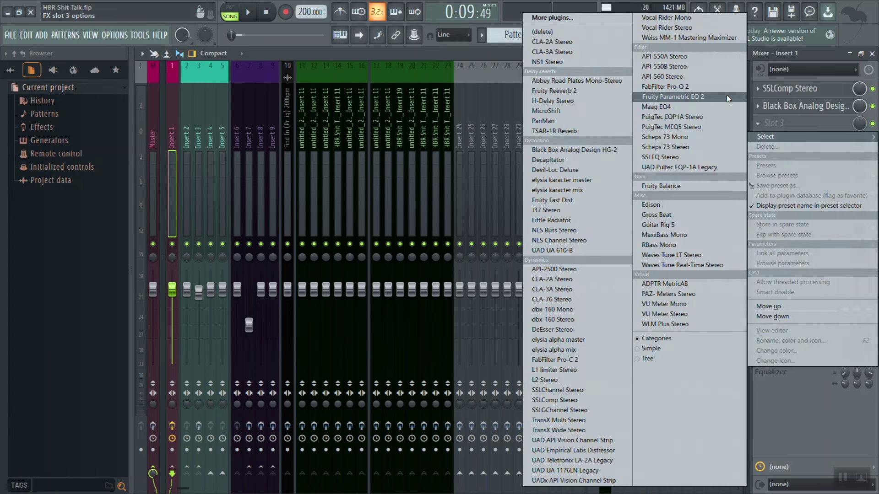
{"action": "left_click", "coordinate": [710, 107]}
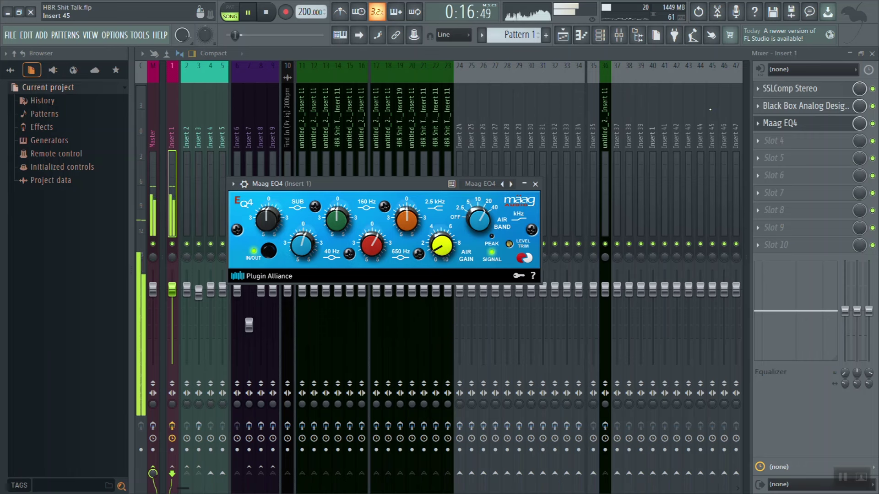
- Stop playback so the position resets to 0:09:49
{"action": "key", "text": "space"}
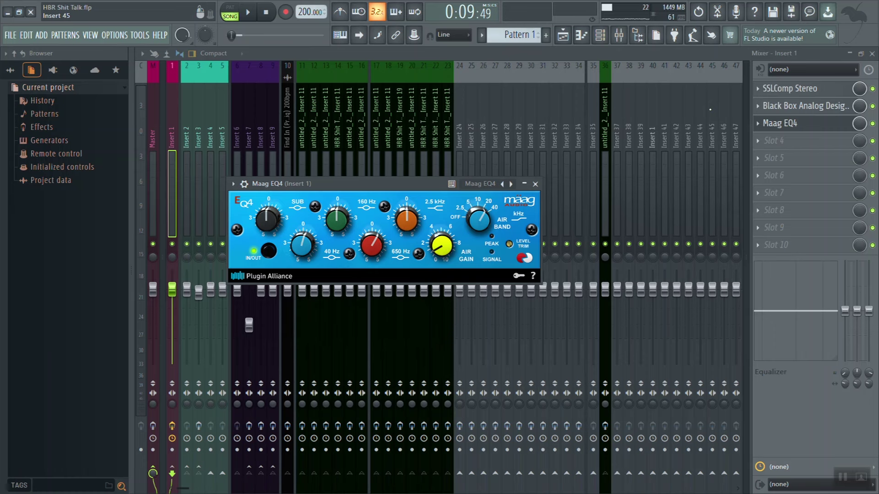
- Flip the Maag EQ4 IN/OUT switch and listen over two playback passes
{"action": "left_click", "coordinate": [268, 251]}
{"action": "key", "text": "space"}
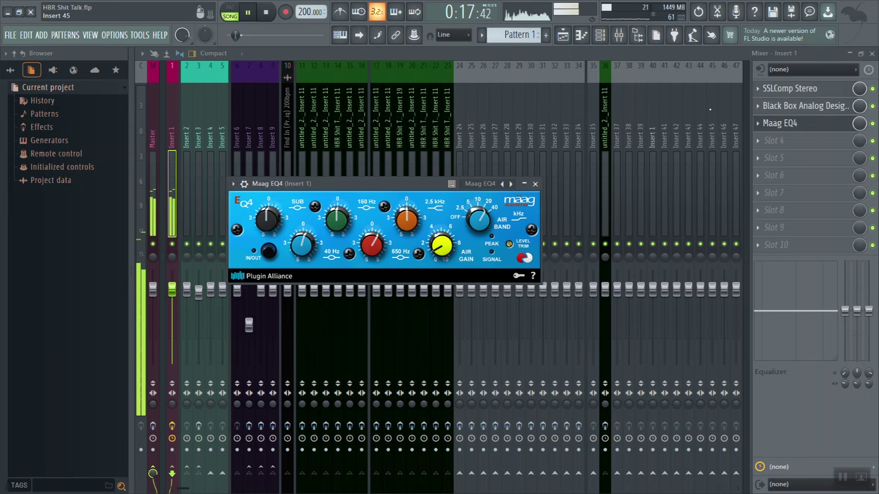
{"action": "key", "text": "space"}
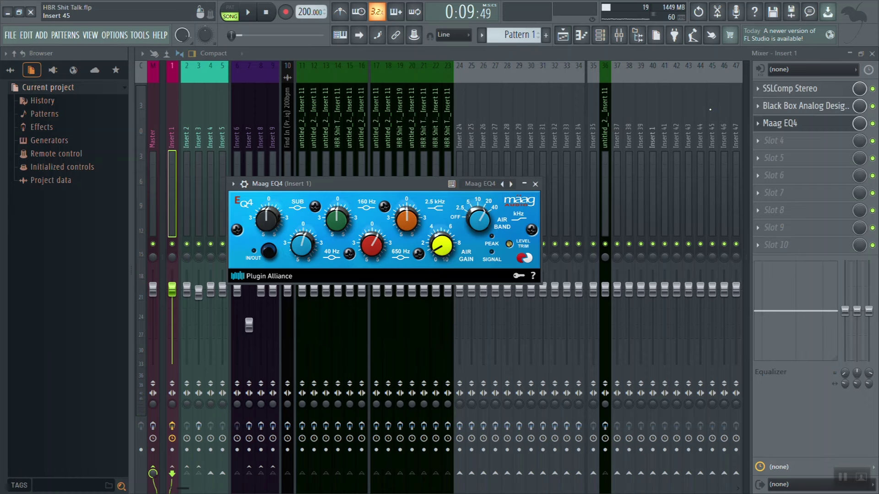
{"action": "key", "text": "space"}
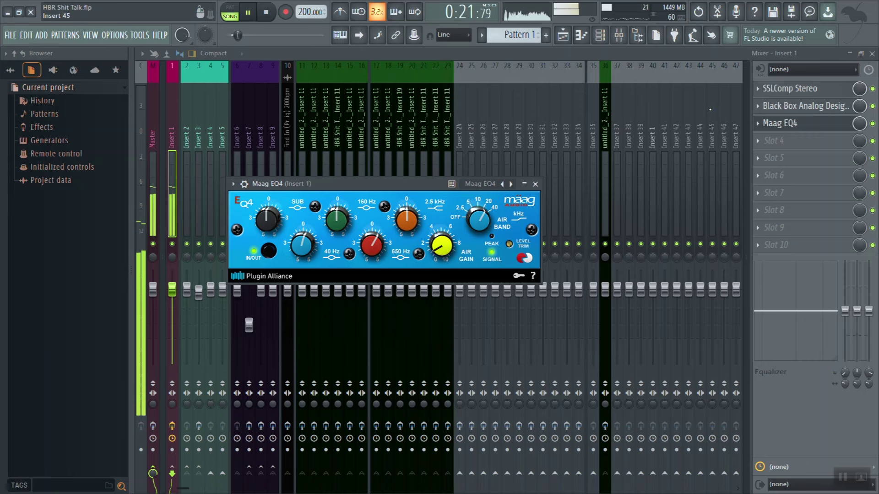
{"action": "key", "text": "space"}
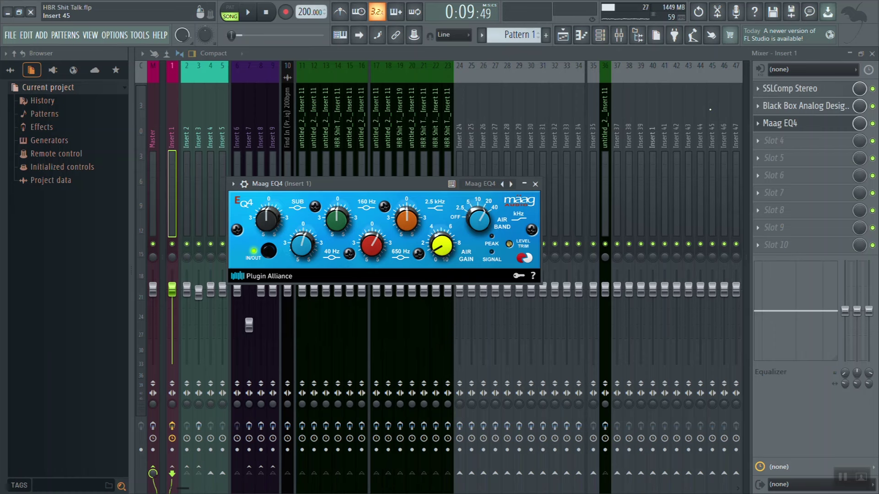
- A/B the mix with the EQ4 in, out, then in again, and close its window
{"action": "key", "text": "space"}
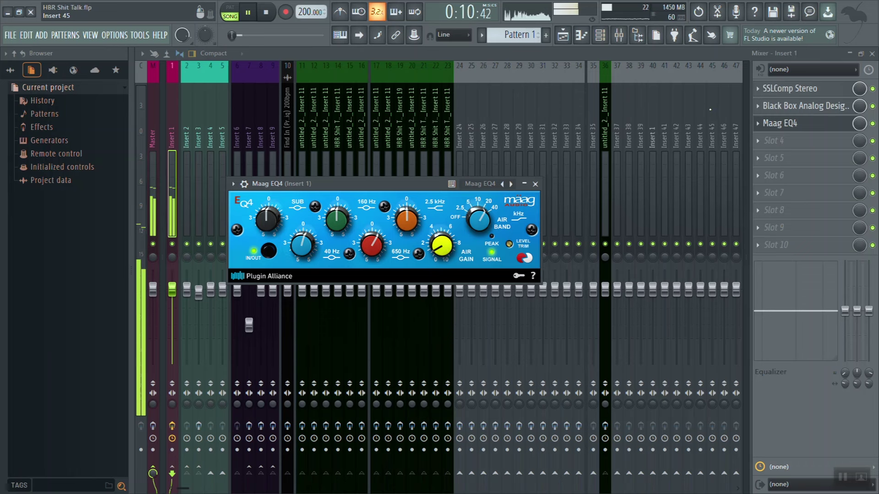
{"action": "key", "text": "space"}
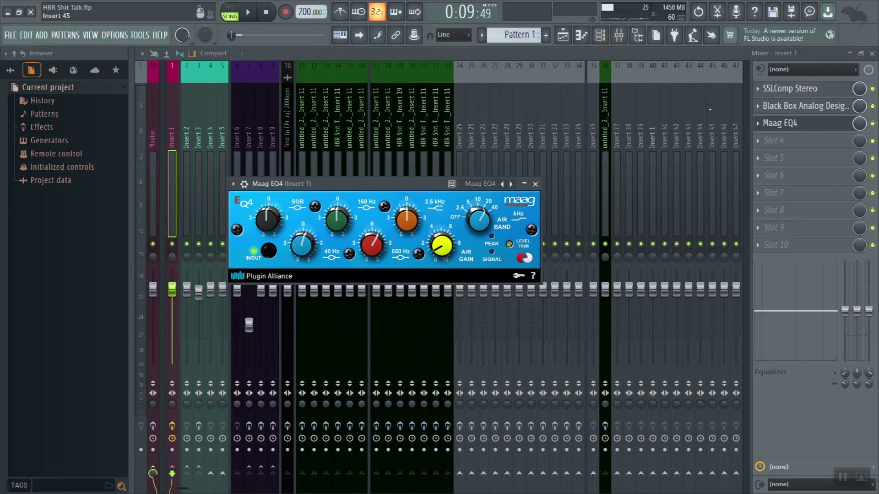
{"action": "key", "text": "space"}
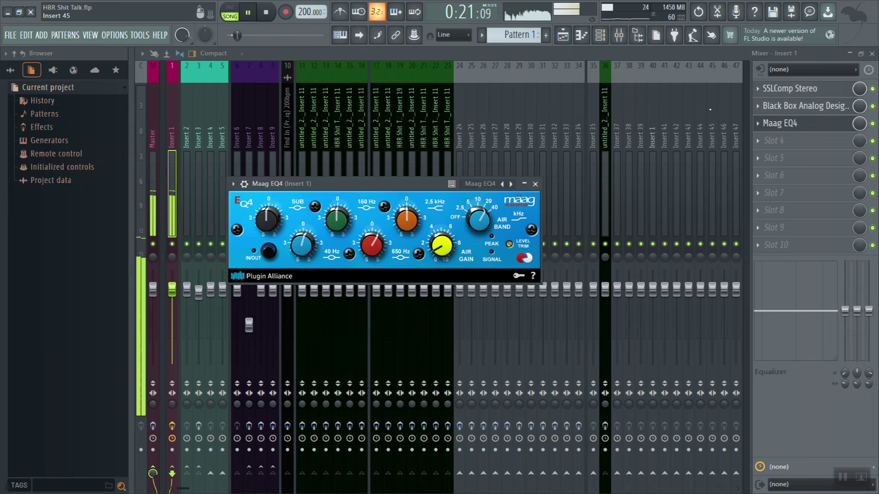
{"action": "key", "text": "space"}
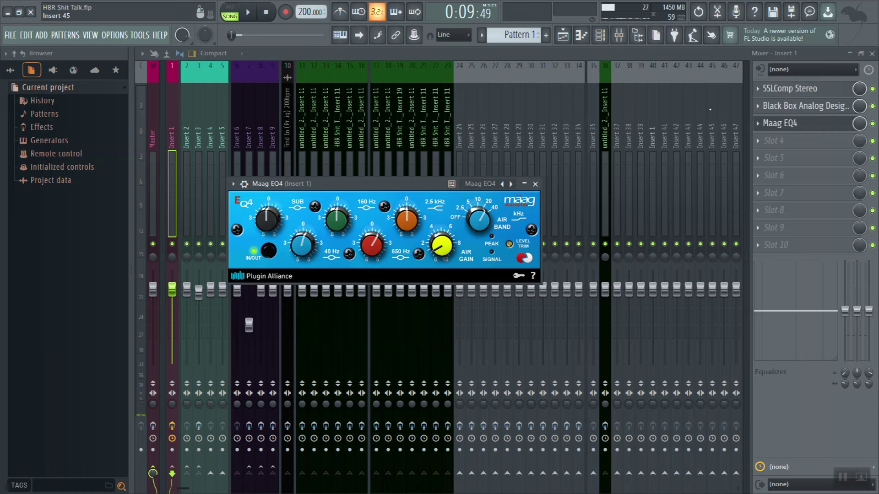
{"action": "key", "text": "space"}
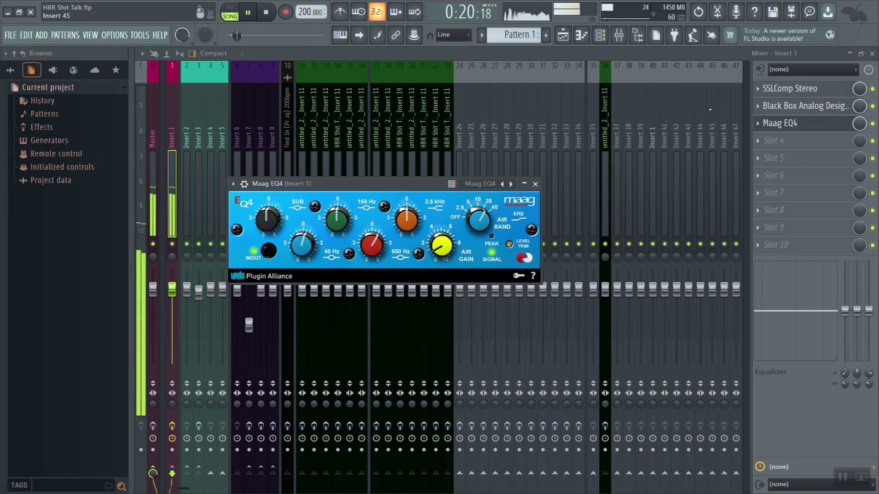
{"action": "key", "text": "space"}
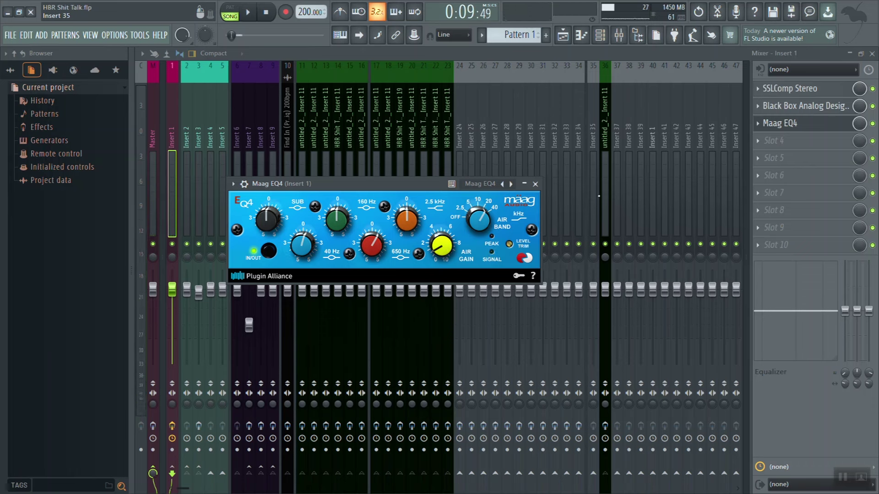
{"action": "left_click", "coordinate": [535, 184]}
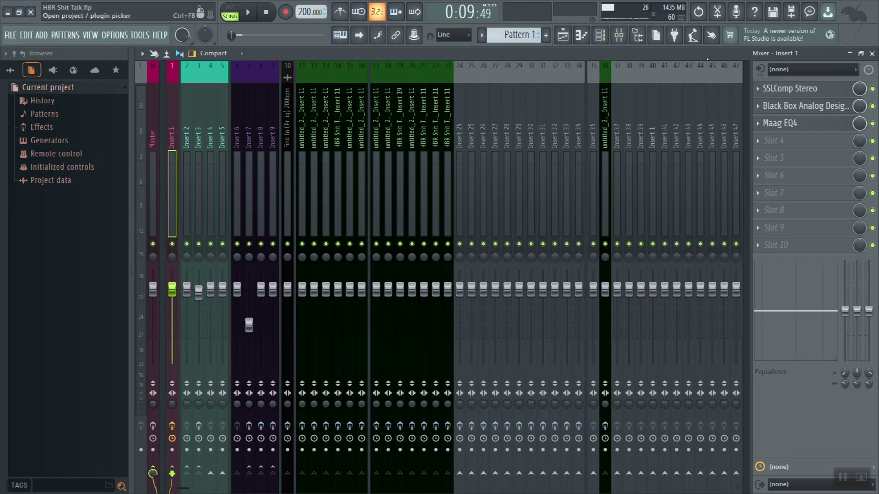
{"action": "left_click", "coordinate": [810, 128]}
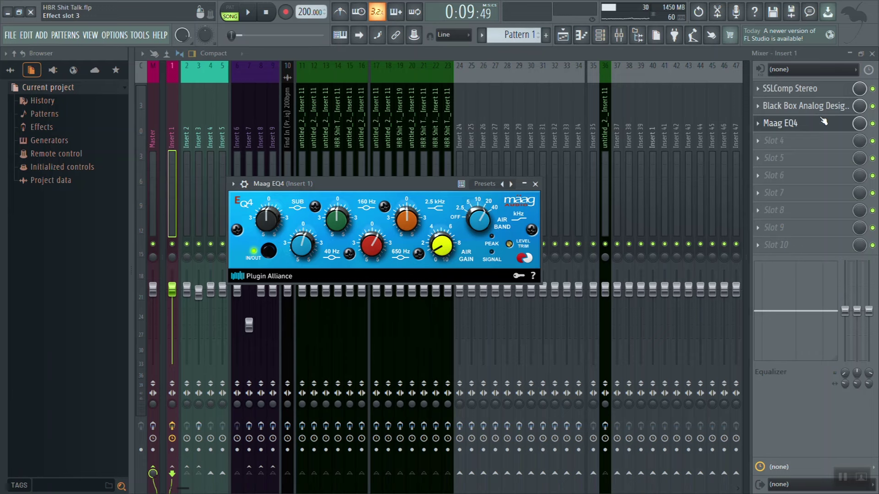
- Close the Maag EQ4 window, delete SSLEQ Stereo from Master's first slot, and close the Mixer
{"action": "left_click", "coordinate": [535, 184]}
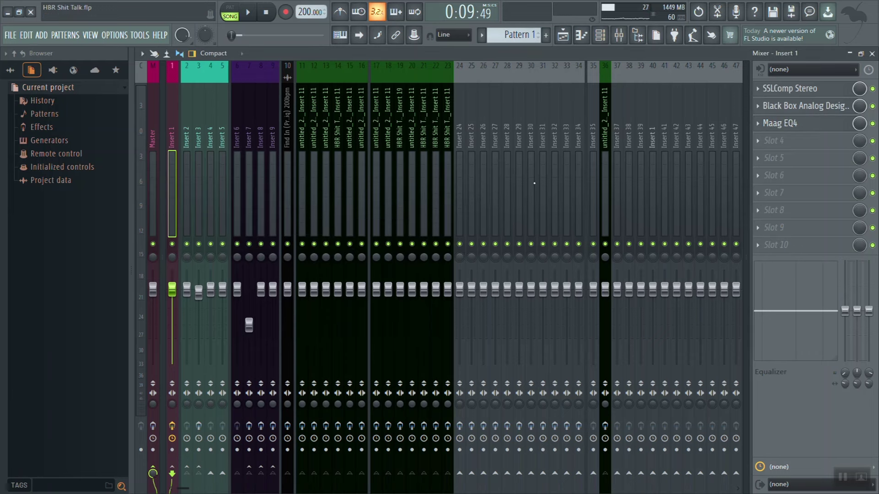
{"action": "left_click", "coordinate": [152, 114]}
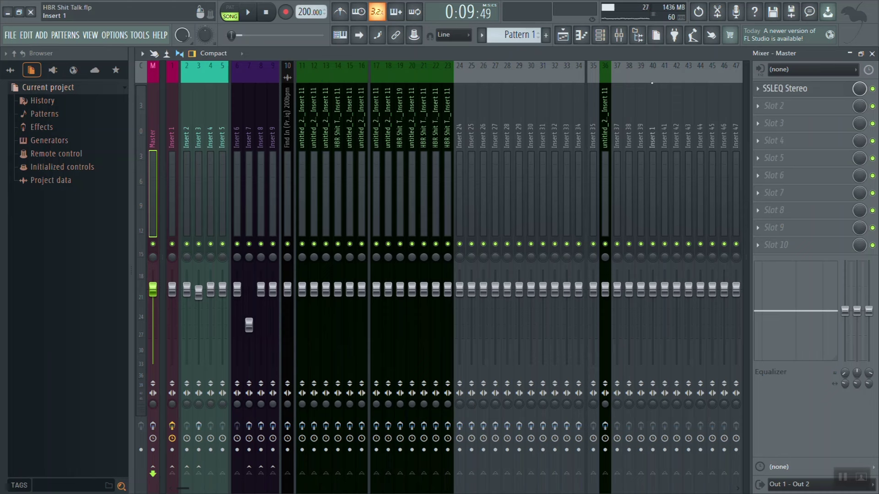
{"action": "left_click", "coordinate": [758, 92]}
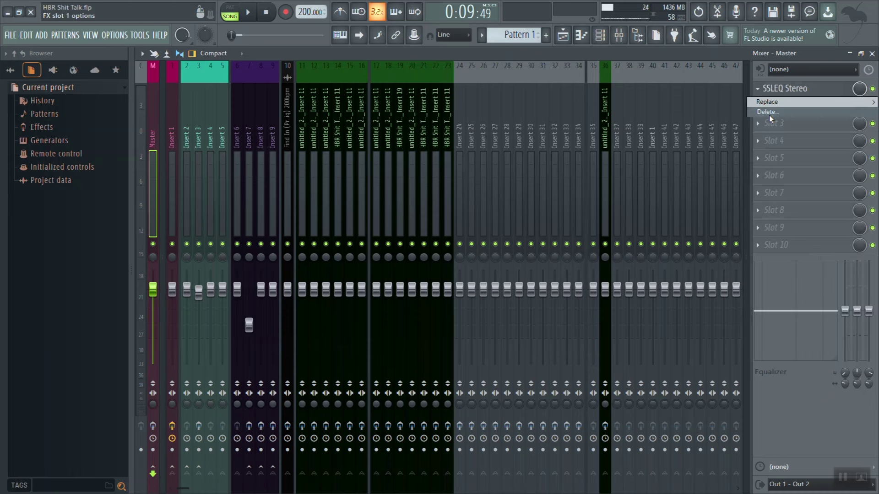
{"action": "left_click", "coordinate": [769, 114]}
{"action": "left_click", "coordinate": [478, 289]}
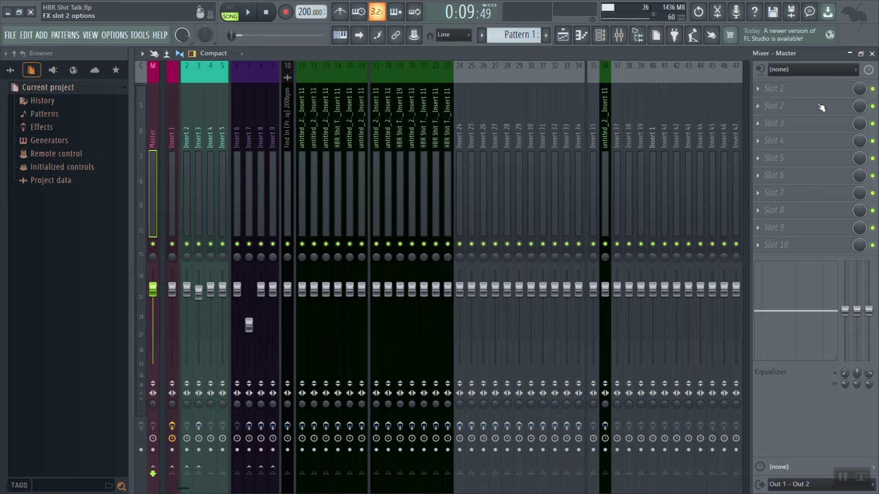
{"action": "left_click", "coordinate": [872, 54]}
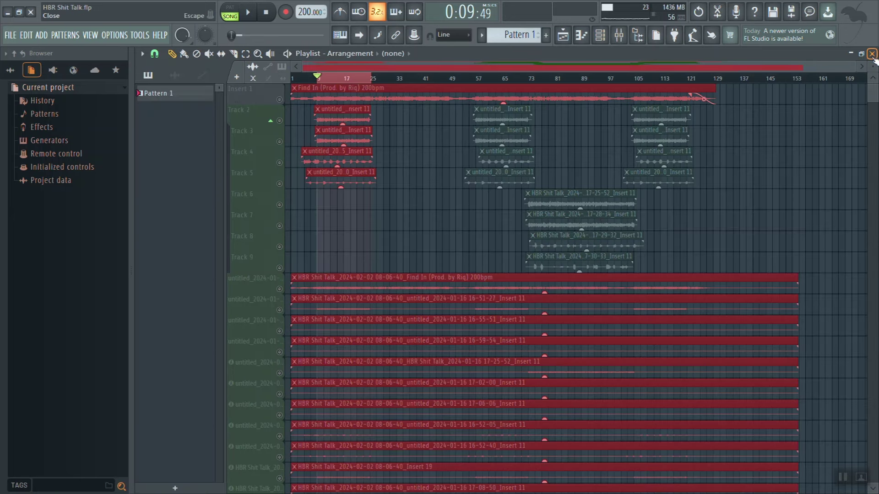
- Close the Playlist - Arrangement window so no editor windows remain open
{"action": "left_click", "coordinate": [872, 54]}
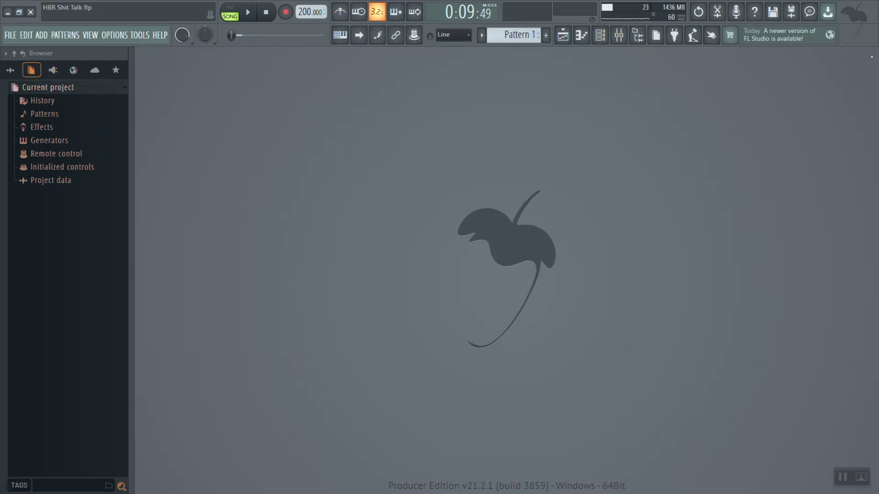